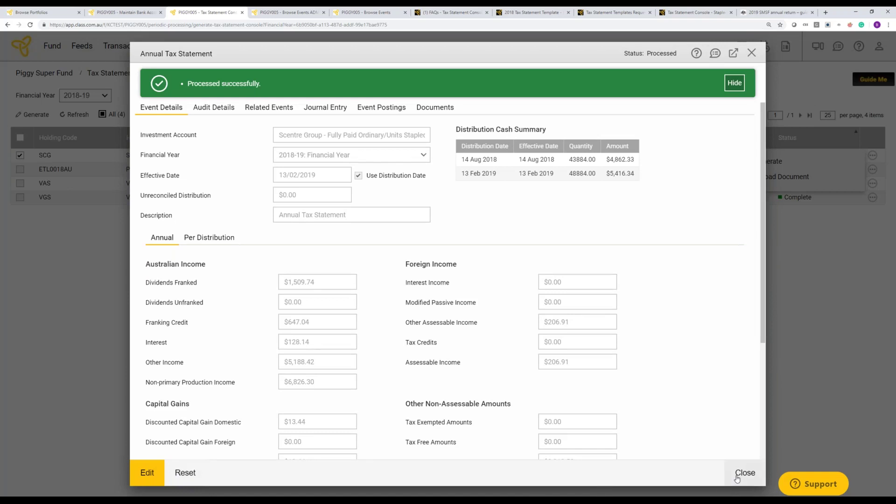
- Close the processed annual tax statement and the page with the WBC Bank Account details
left_click(736, 478)
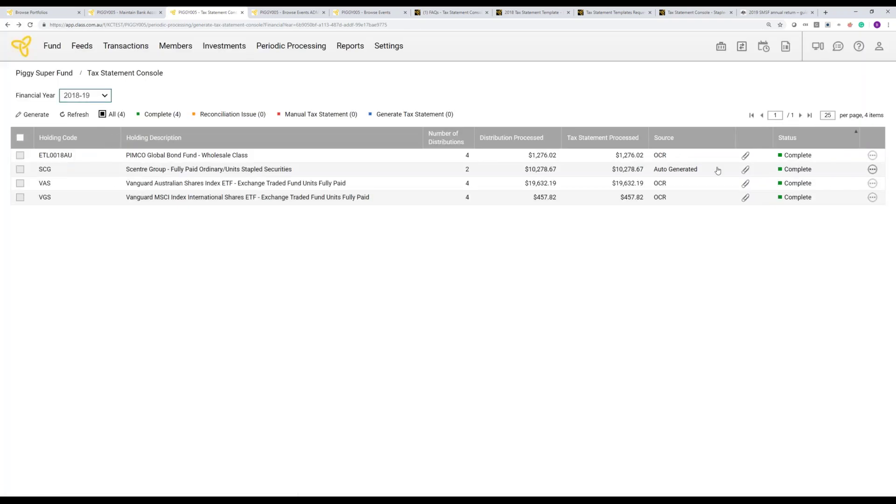
left_click(294, 12)
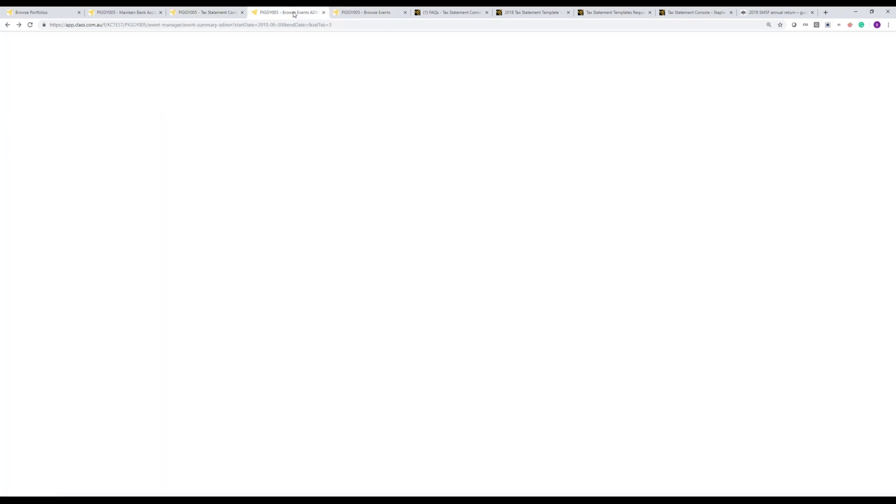
left_click(136, 12)
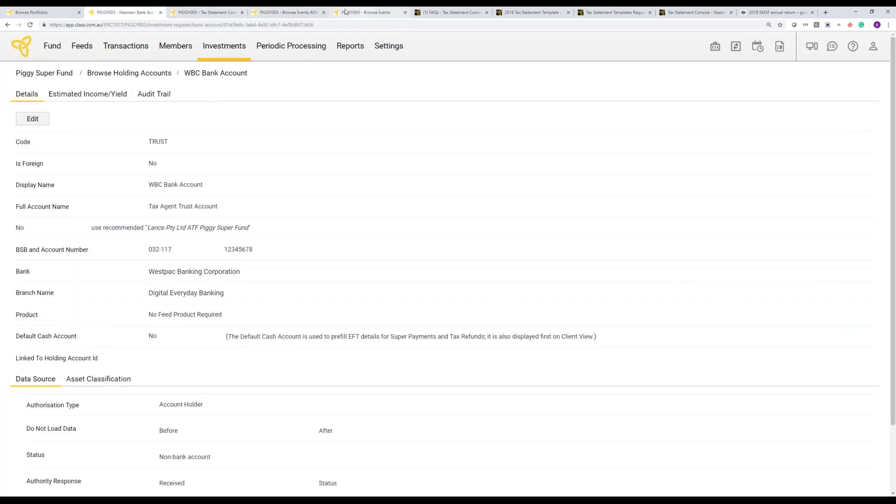
left_click(161, 12)
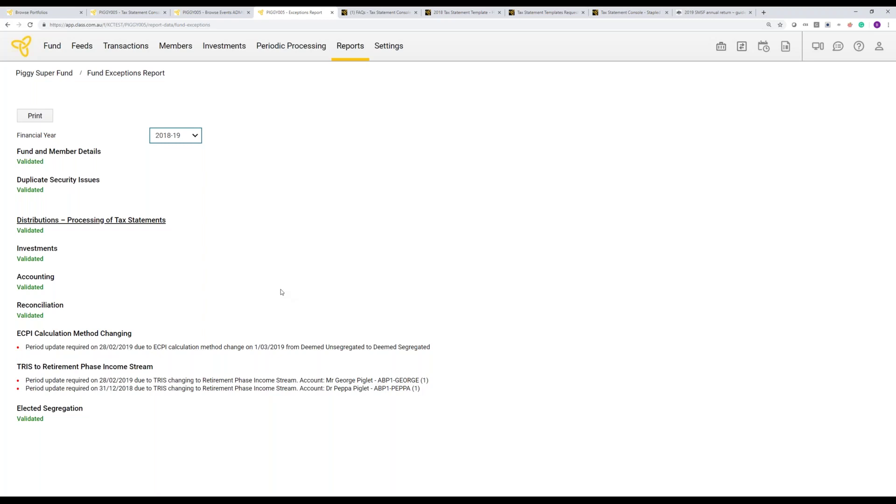
- Process a 2018-19 period update ending 31/12/2018, described as TRIS converting to Retirement Phase Income Stream
left_click(309, 49)
left_click(292, 92)
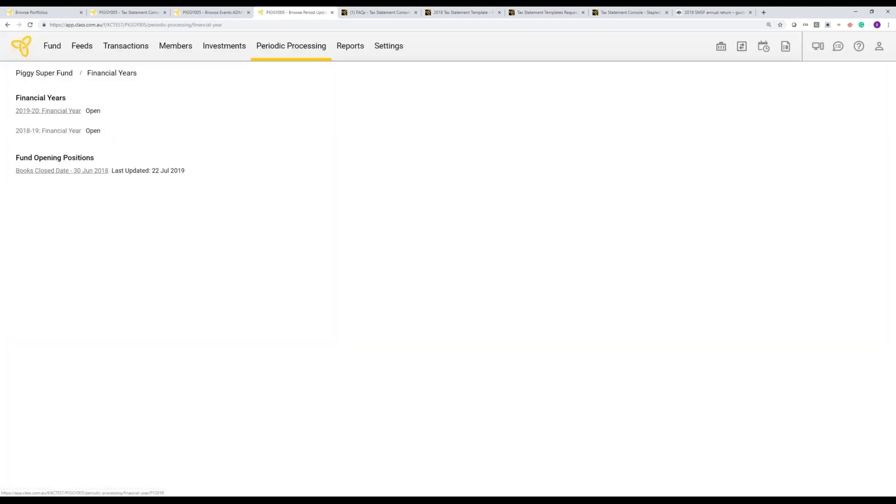
left_click(70, 131)
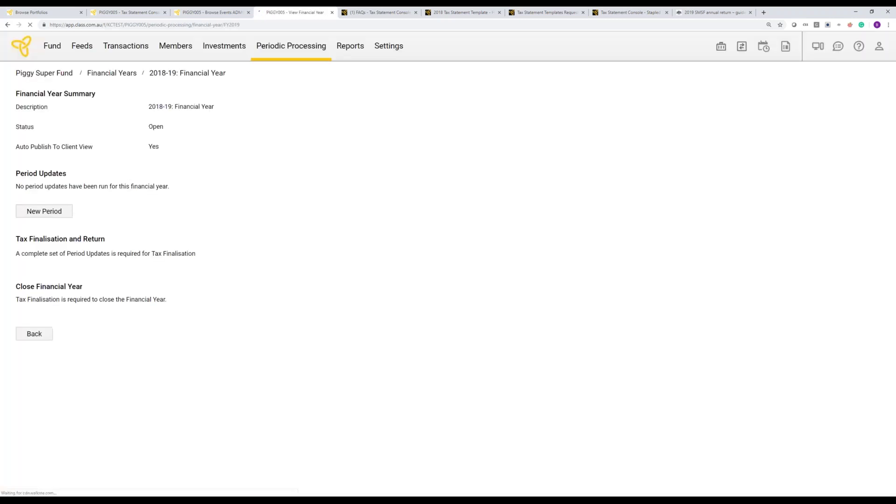
left_click(57, 212)
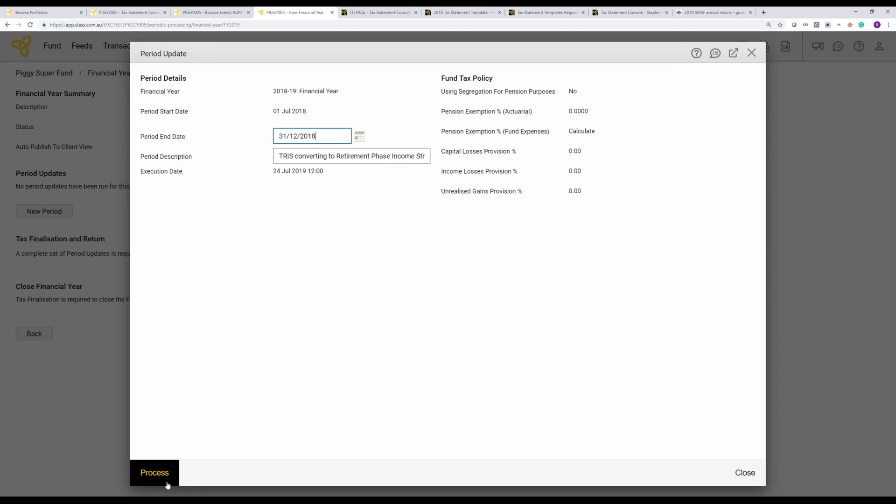
left_click(167, 483)
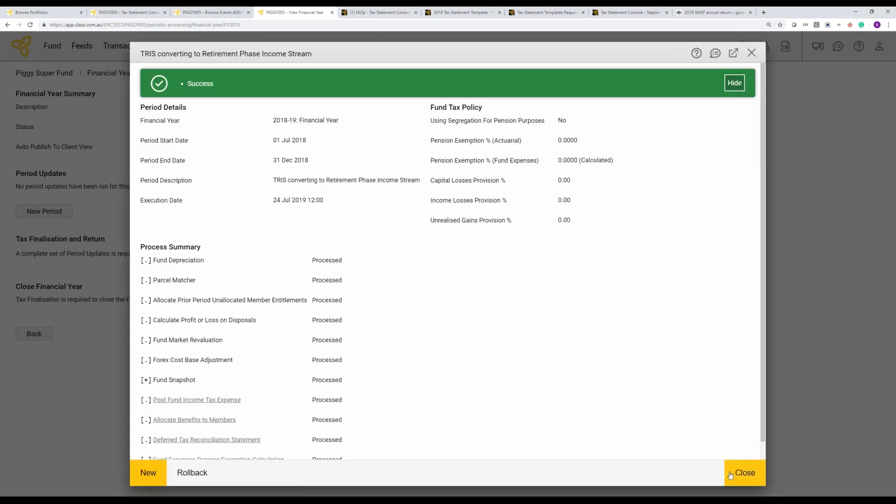
left_click(730, 474)
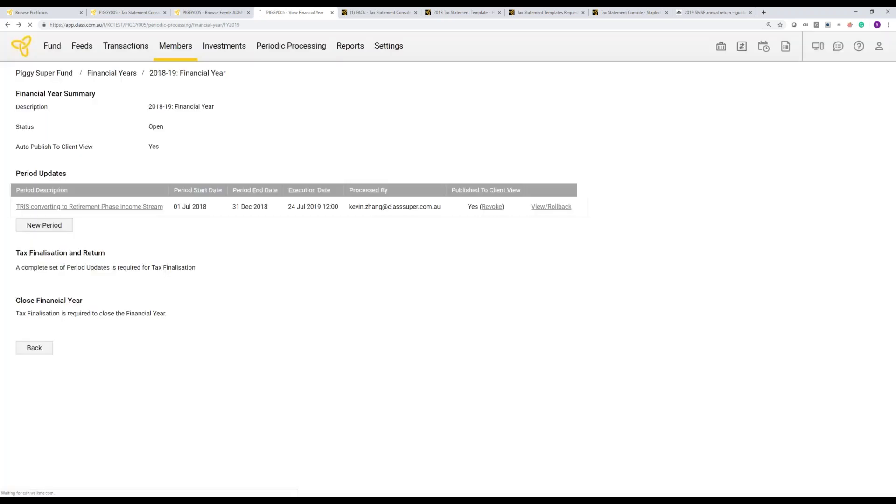
- Submit a TRIS conversion for the preselected first member and close the processed event
mouse_move(175, 46)
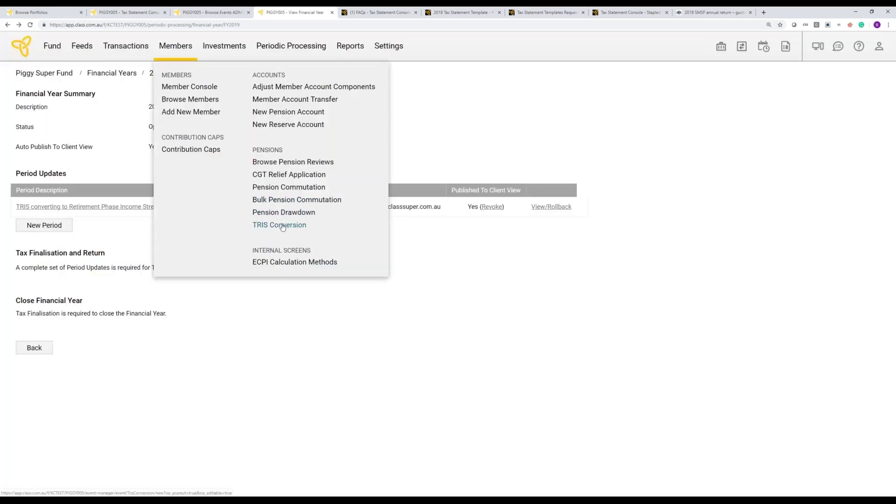
left_click(282, 225)
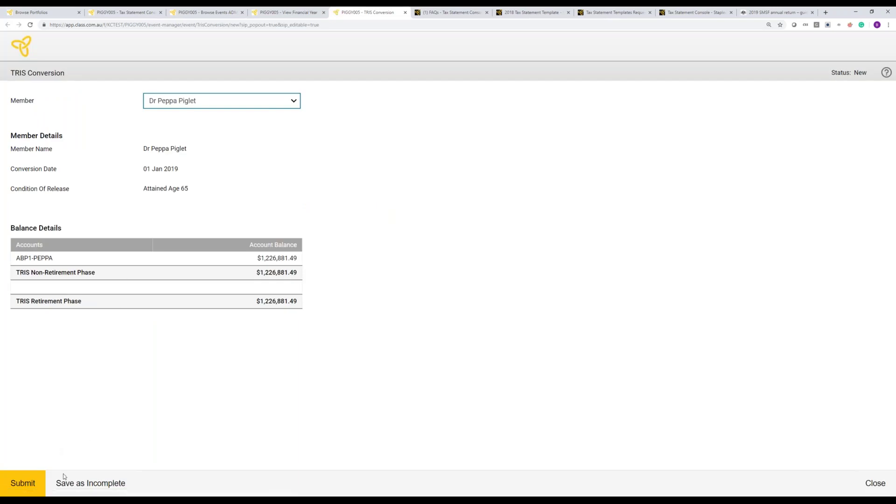
left_click(32, 483)
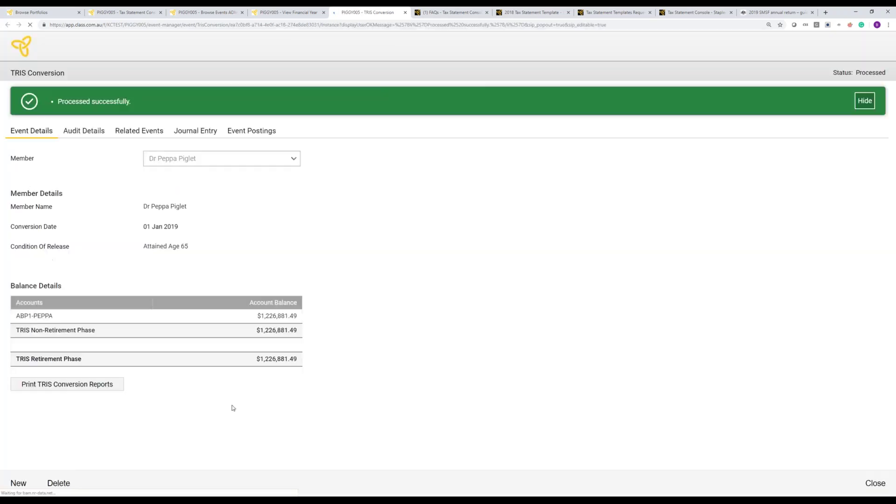
left_click(870, 489)
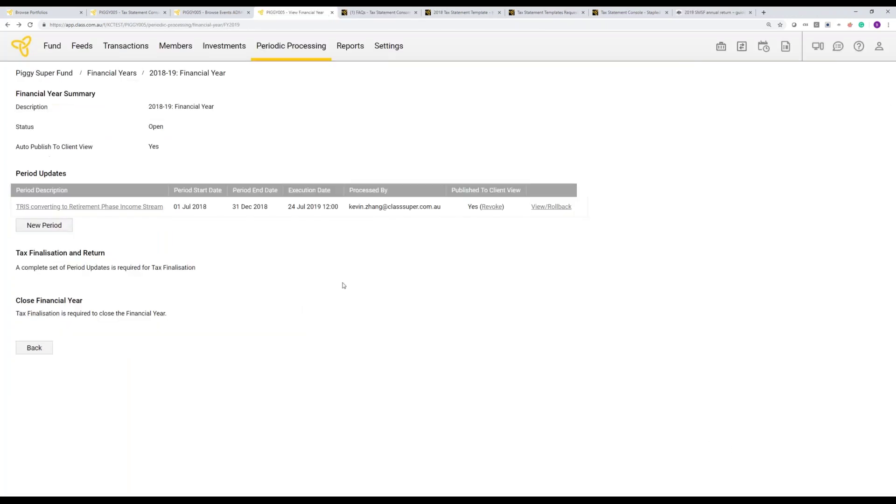
- Process the next period update ending 28/02/2019, described as ECPI method change to Deemed Segregated
left_click(36, 226)
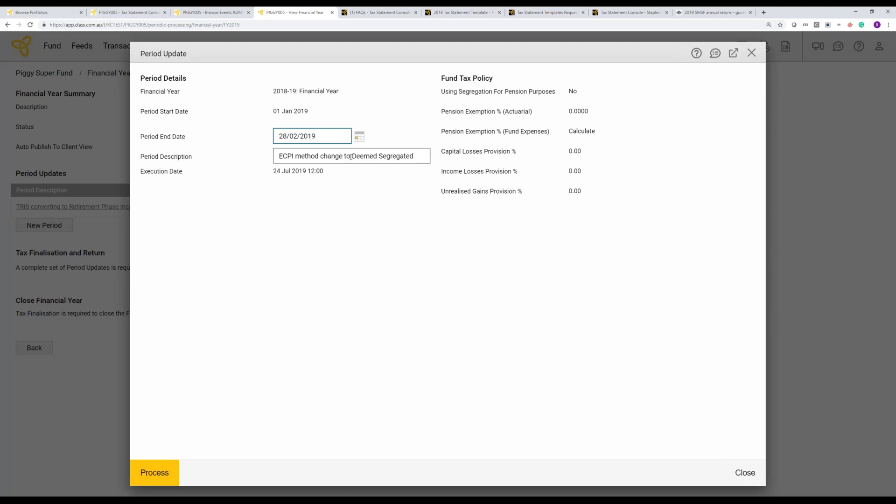
left_click(167, 482)
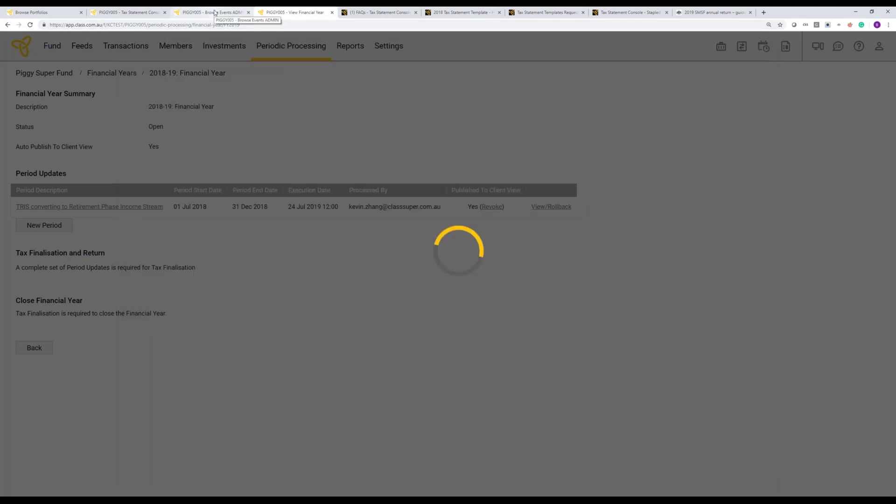
- Submit a TRIS conversion for the second member from the business events page
left_click(213, 13)
left_click(160, 50)
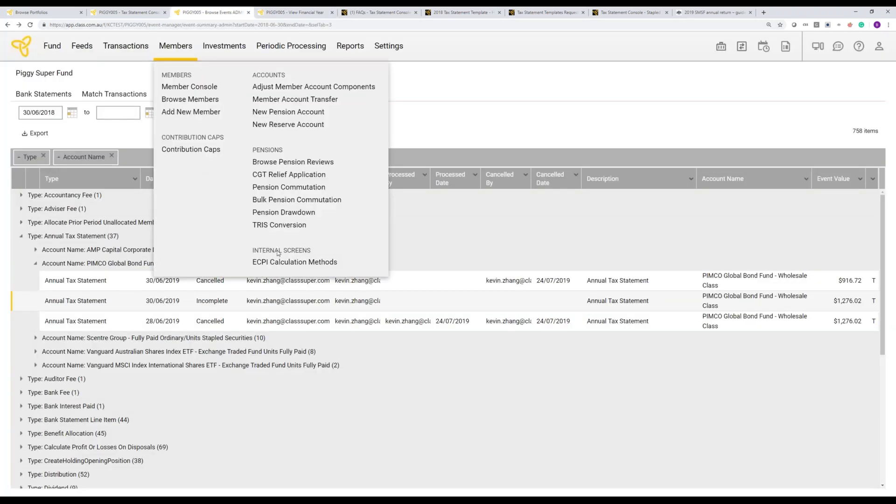
left_click(279, 229)
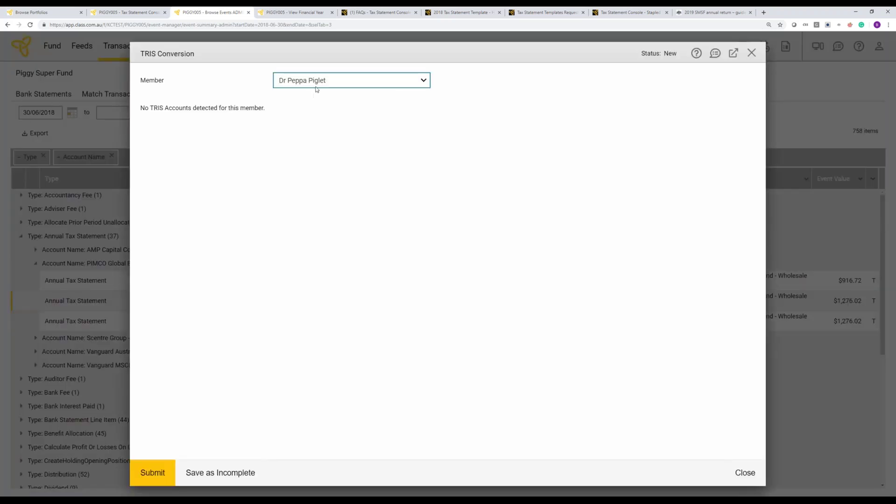
left_click(318, 84)
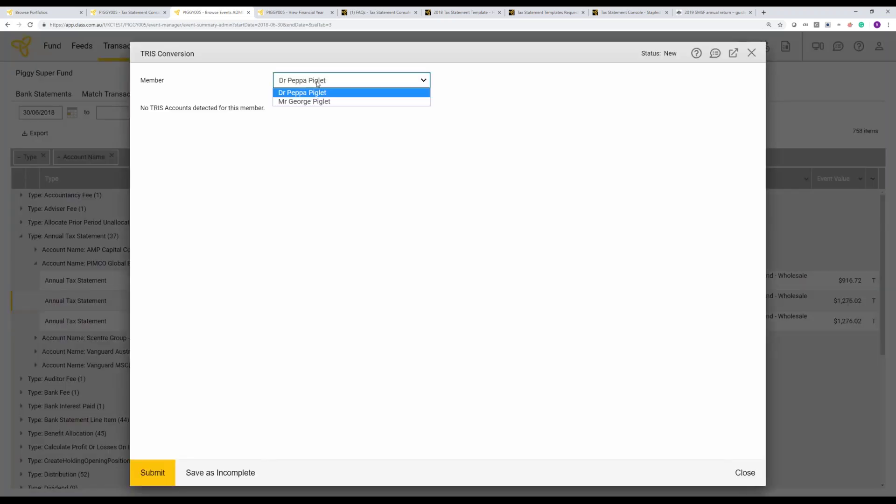
left_click(313, 102)
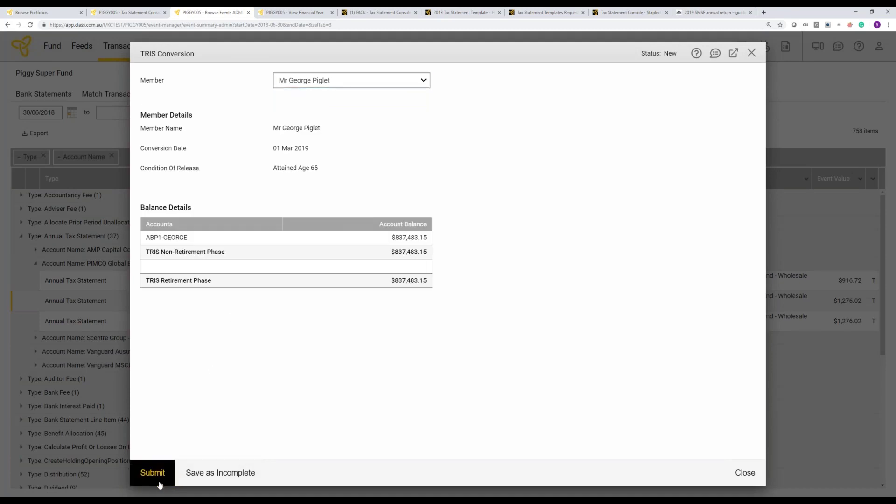
left_click(154, 473)
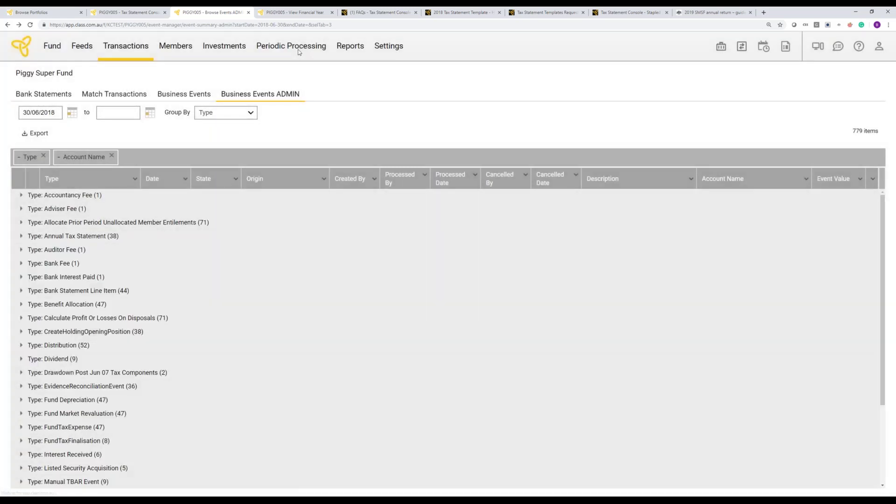
- Group the fund's business events by type and open the incomplete Member Contribution dated 31/05/2019
mouse_move(291, 46)
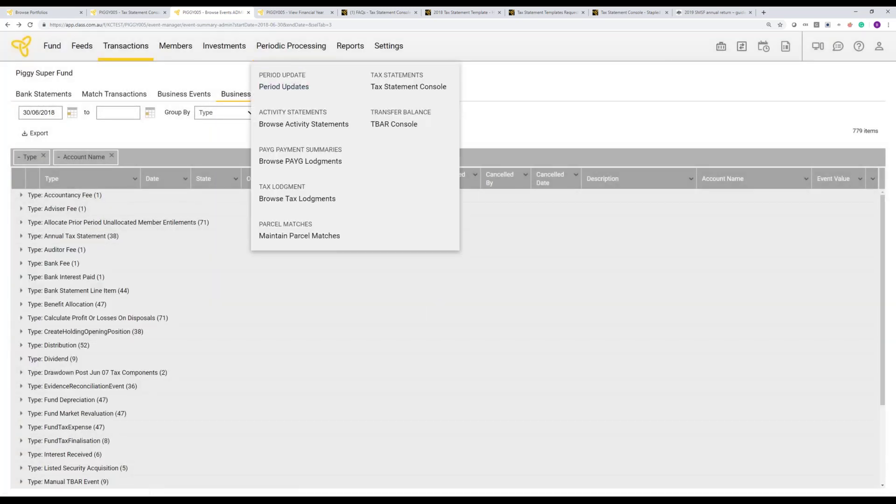
left_click(137, 96)
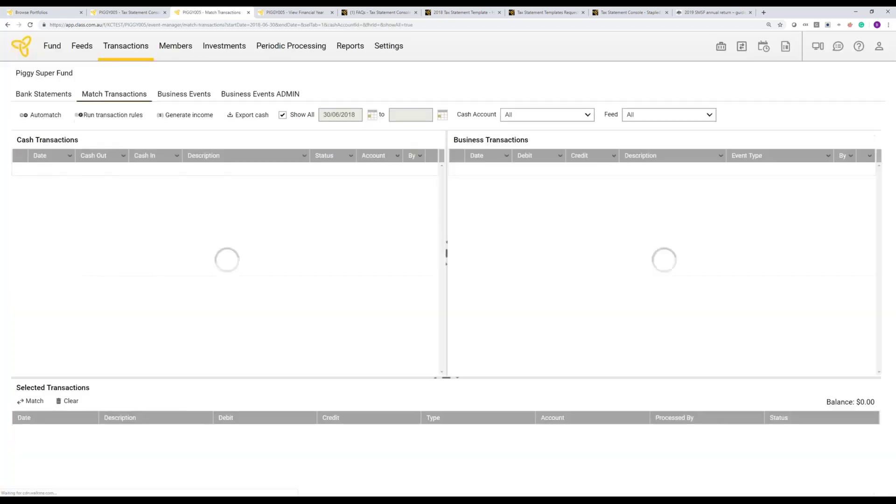
left_click(173, 97)
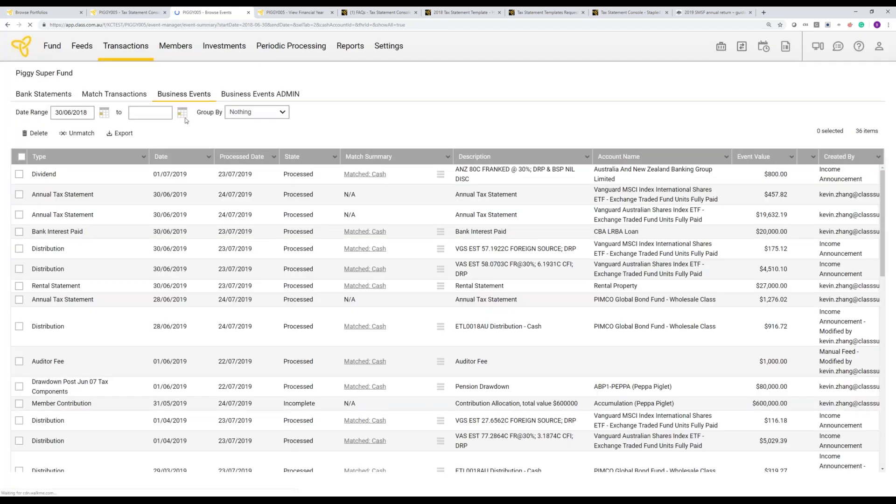
left_click(256, 112)
left_click(240, 126)
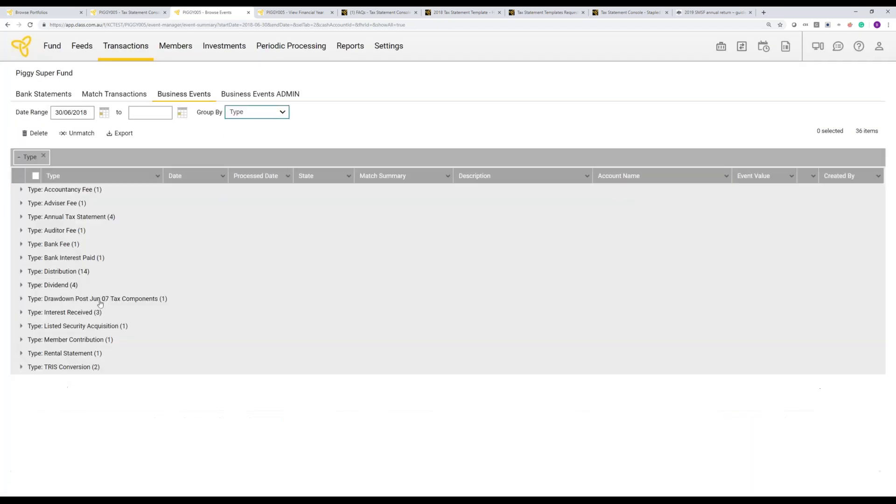
left_click(86, 339)
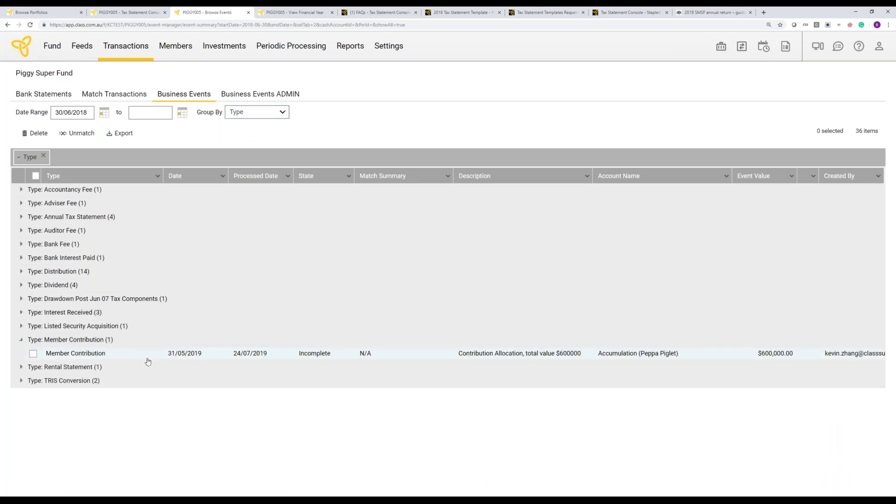
left_click(146, 356)
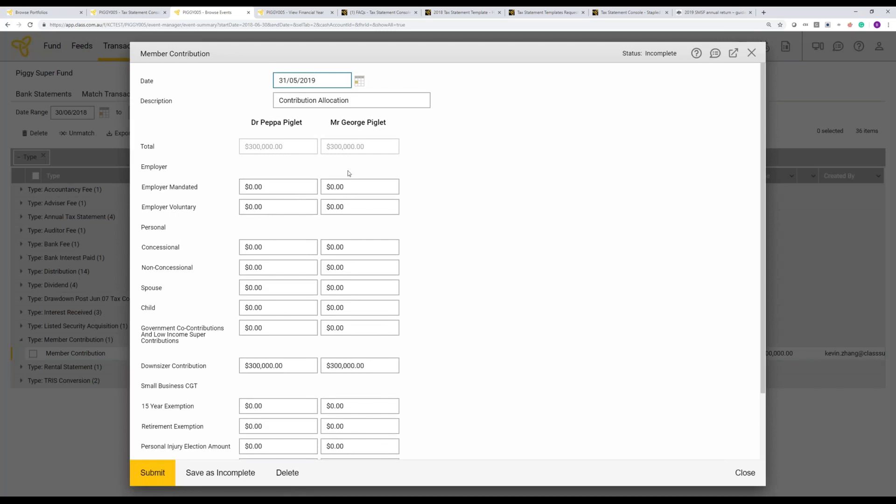
- Submit the member contribution with its $300,000 downsizer amounts, accept the work test warnings, and close the event
left_click(154, 473)
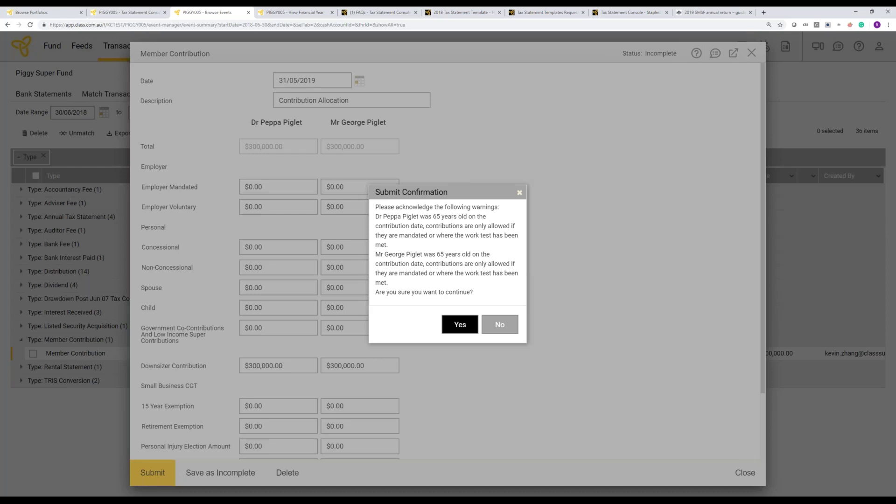
key("Return")
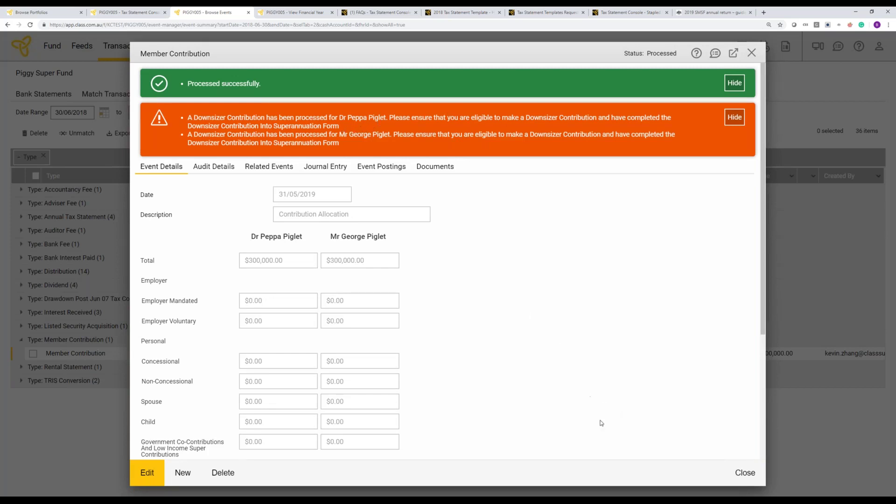
left_click(744, 473)
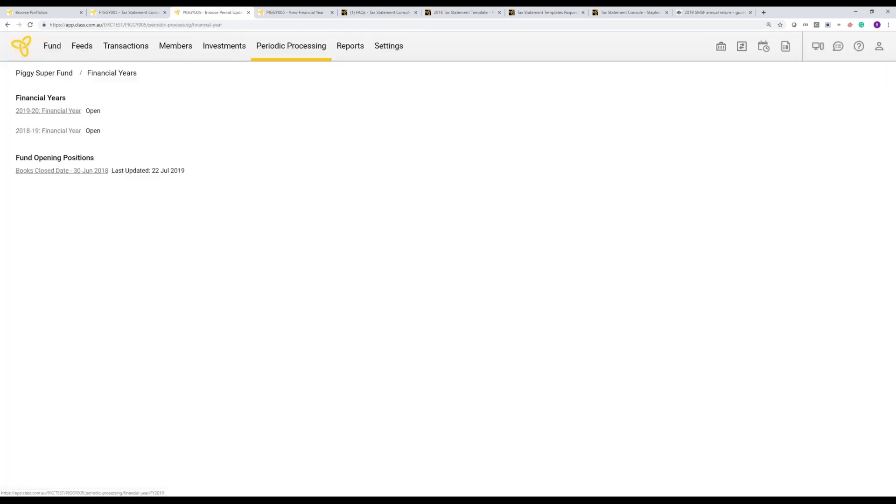
- Process a 2018-19 period update ending 30/05/2019, described as ECPI method change to Deemed Unsegregated
left_click(75, 130)
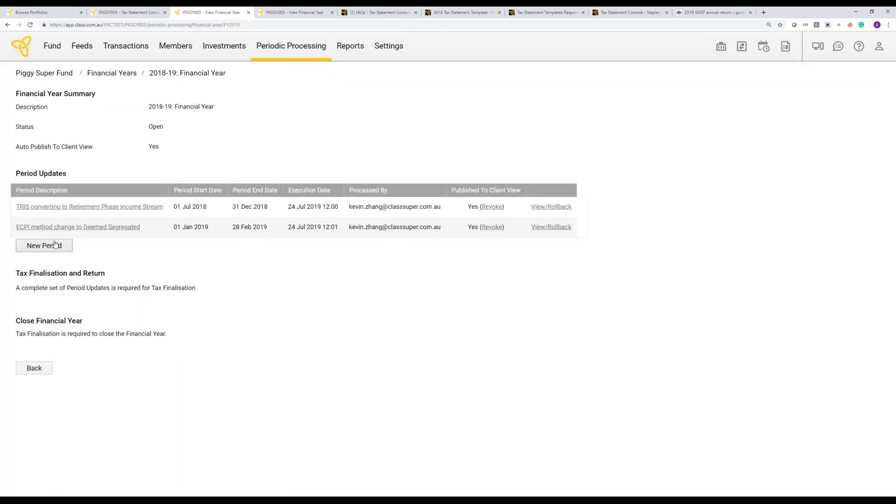
left_click(55, 244)
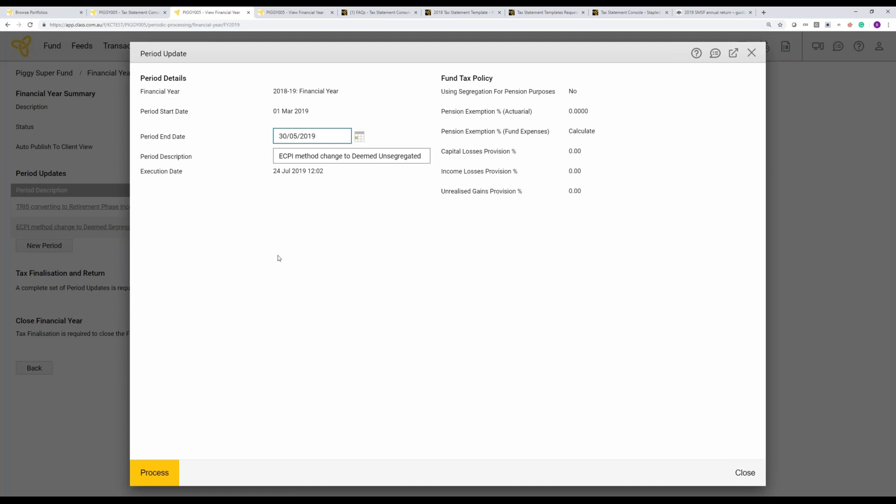
left_click(169, 474)
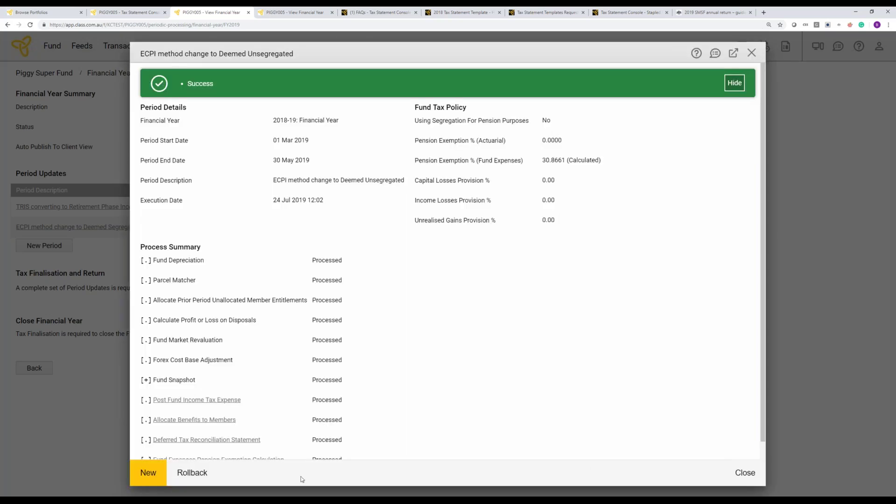
- Process another 2018-19 period update ending 31/05/2019, described as Pension Establishment
left_click(154, 476)
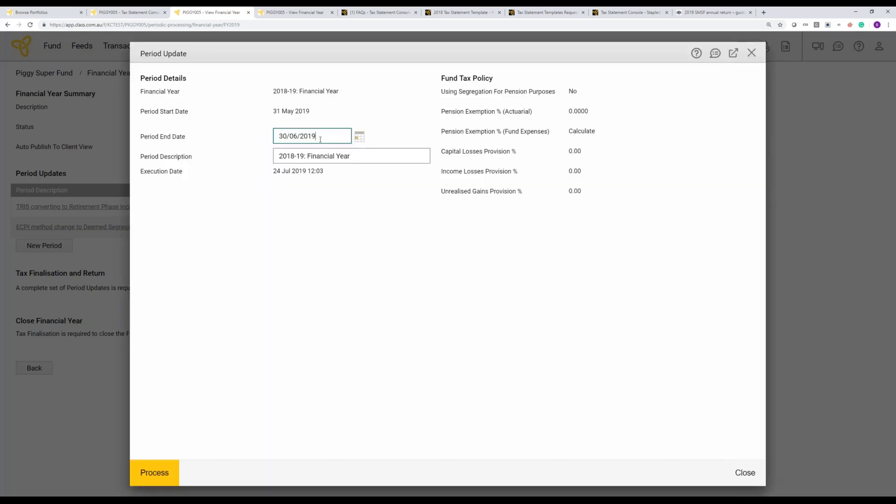
left_click_drag(327, 136, 251, 138)
type("31/5/")
key("Tab")
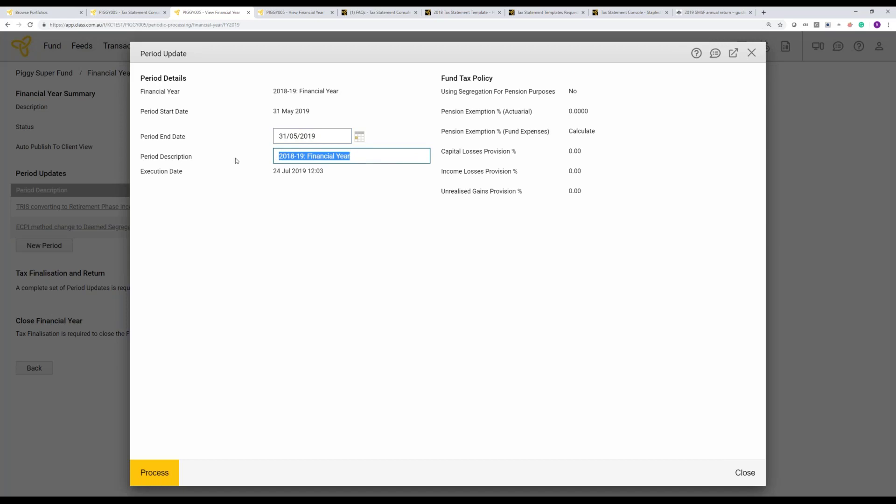
type("Pension Esta")
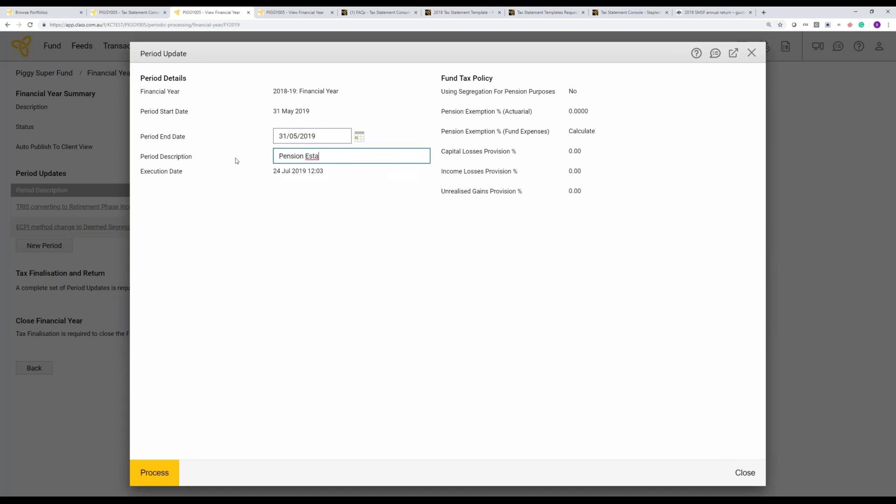
type("blishment")
left_click(233, 272)
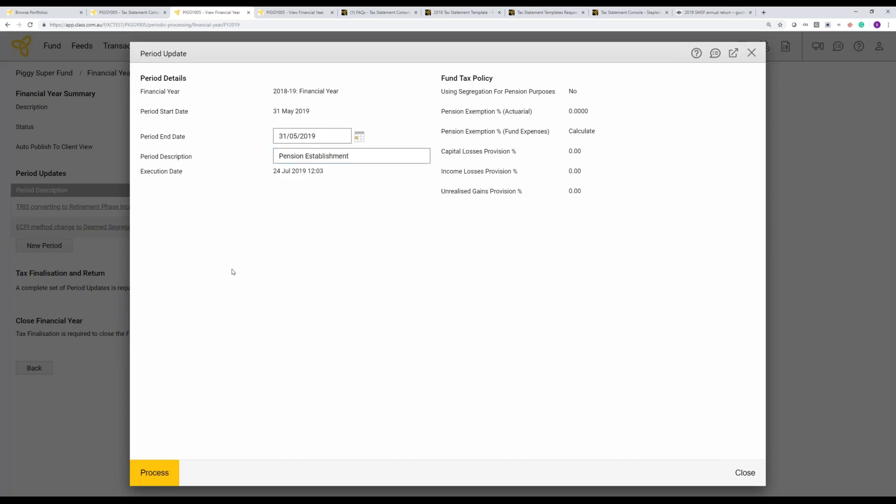
left_click(170, 474)
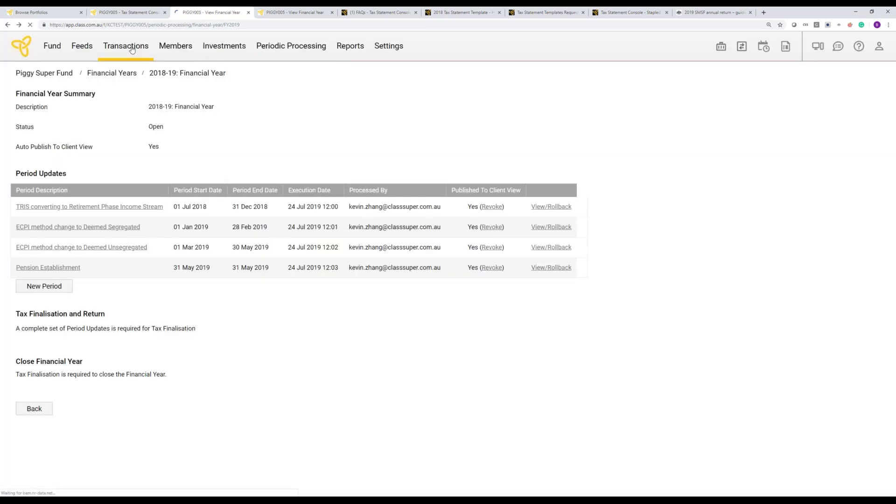
- Establish the first member's second account-based pension from the accumulation account, using Attaining Age 65 as condition of release and full payment
left_click(126, 47)
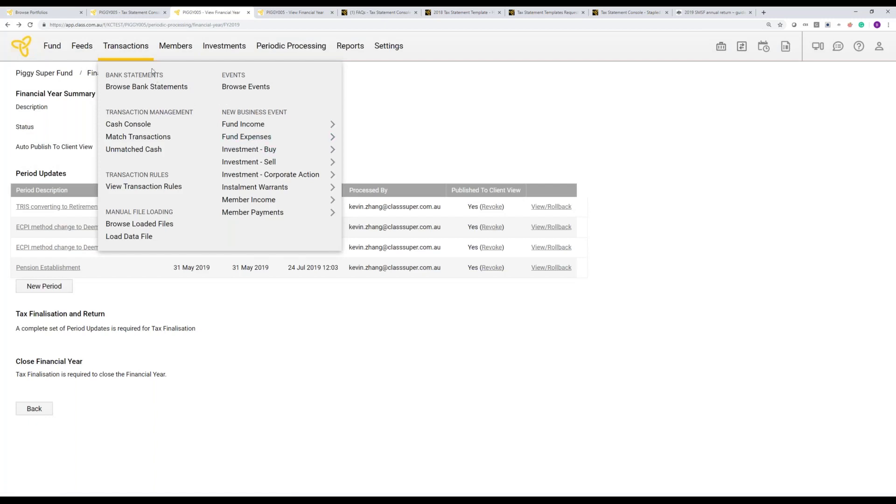
left_click(191, 98)
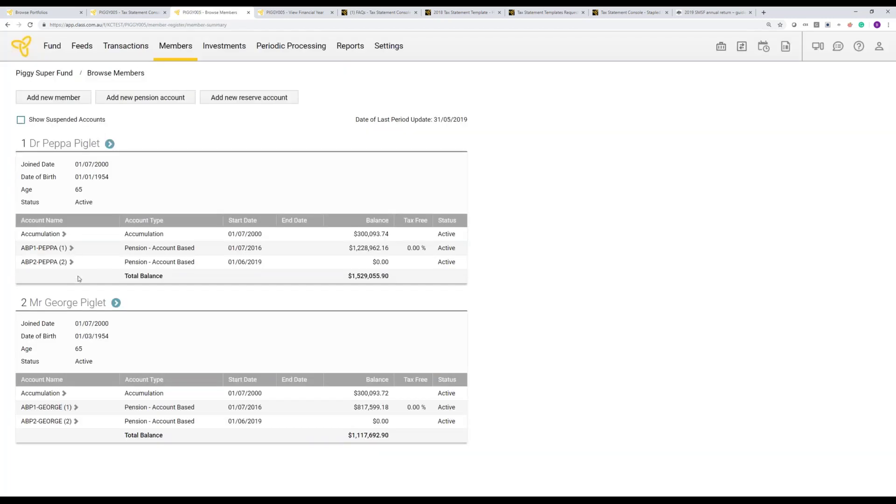
left_click(45, 262)
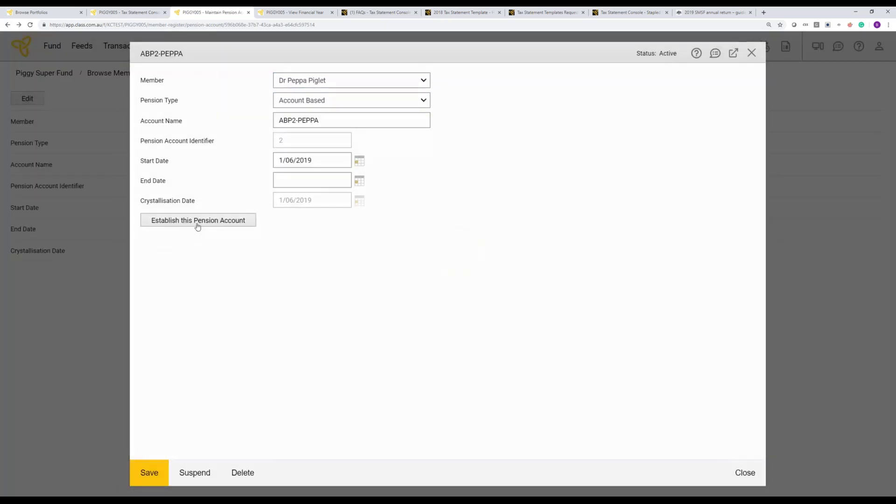
left_click(197, 225)
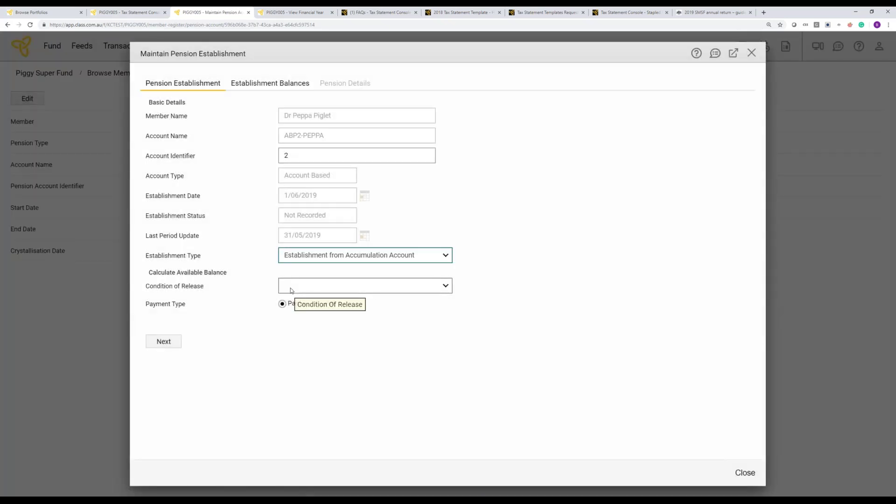
left_click(292, 287)
left_click(310, 326)
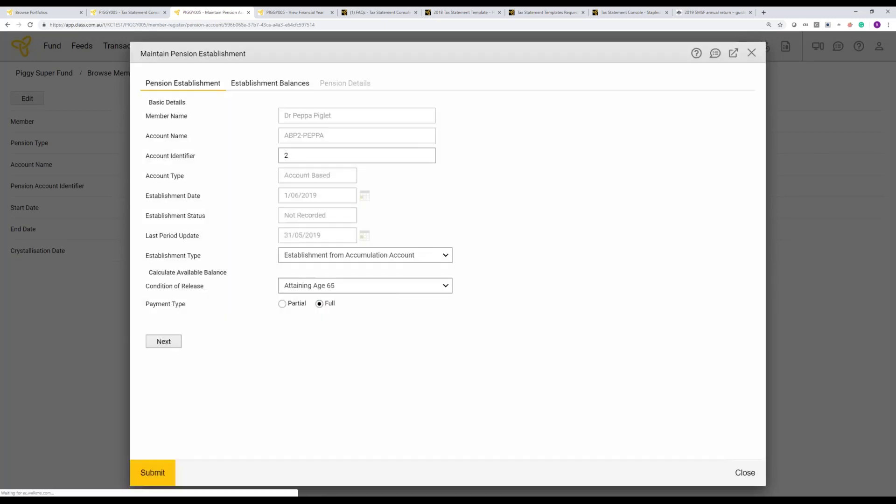
left_click(172, 342)
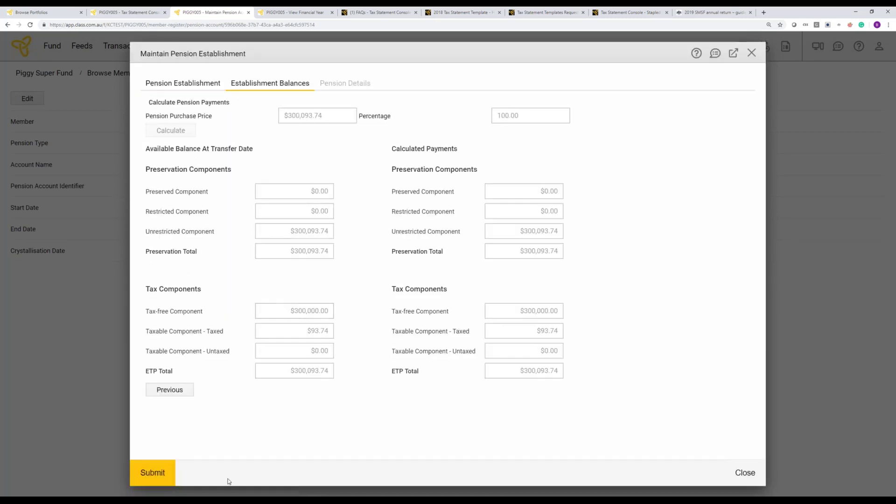
left_click(159, 476)
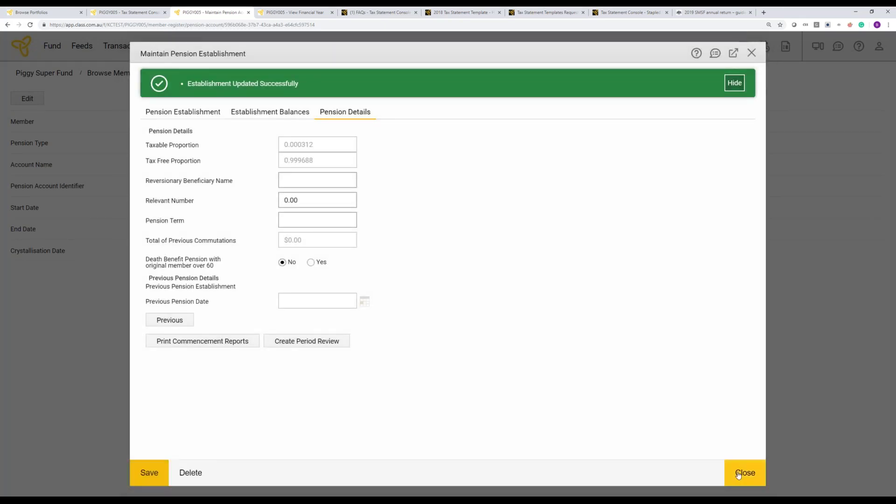
left_click(738, 474)
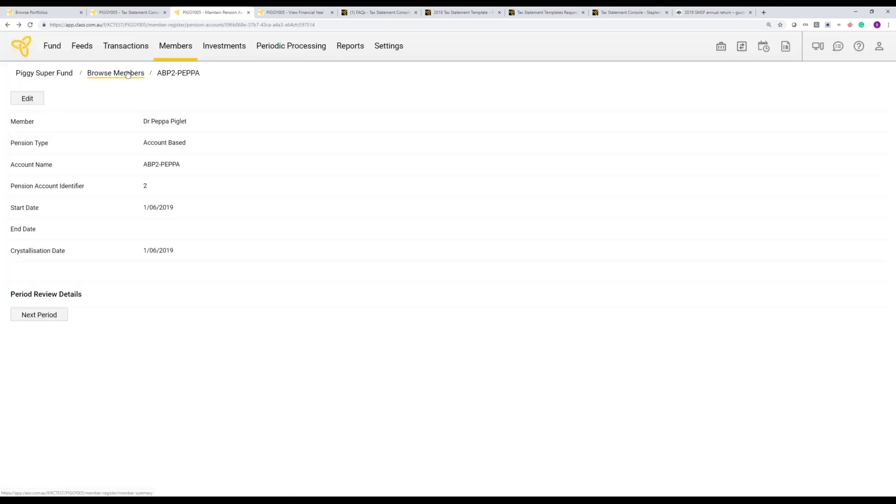
- Establish the second member's zero-balance account-based pension from accumulation, with condition of release Attaining Age 65 and full payment
left_click(127, 73)
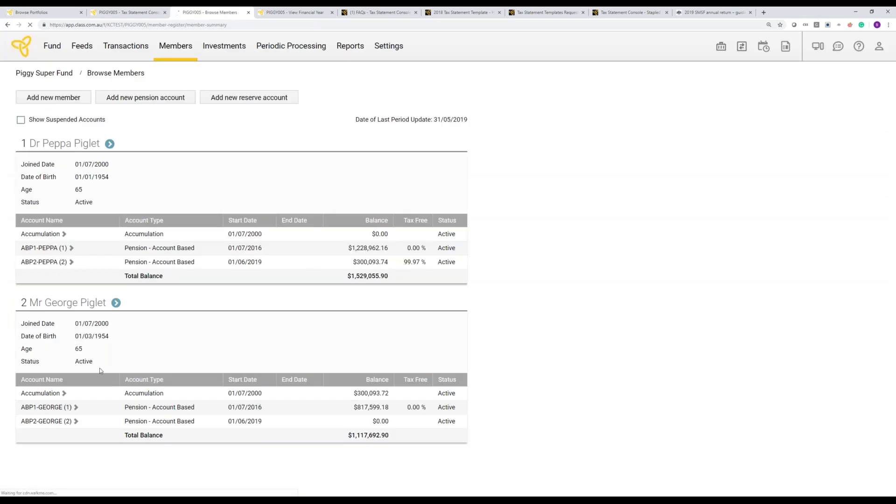
left_click(71, 421)
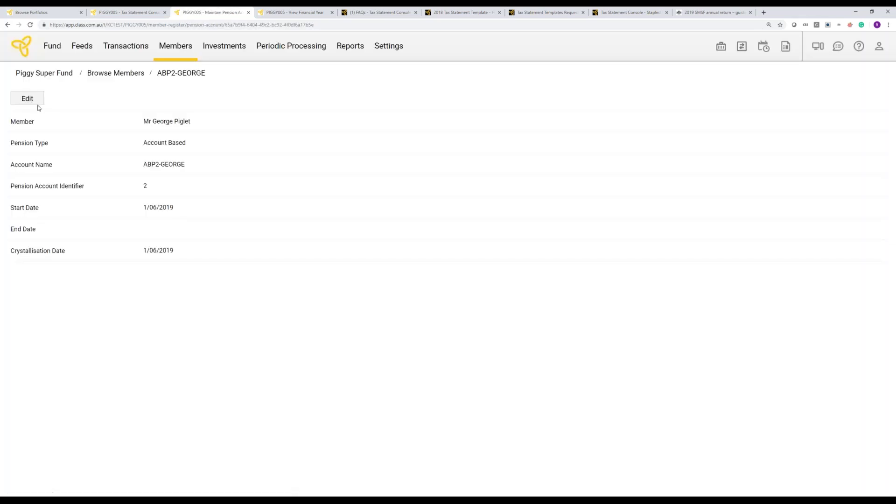
left_click(36, 100)
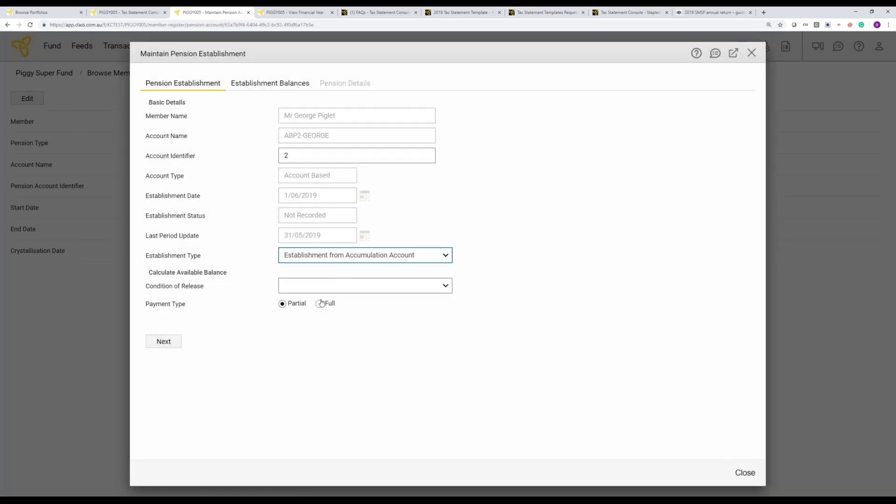
left_click(364, 285)
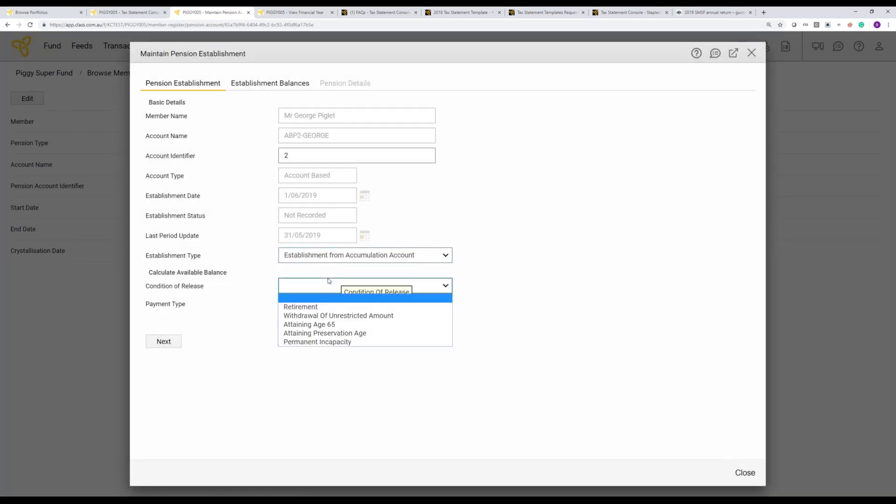
left_click(326, 322)
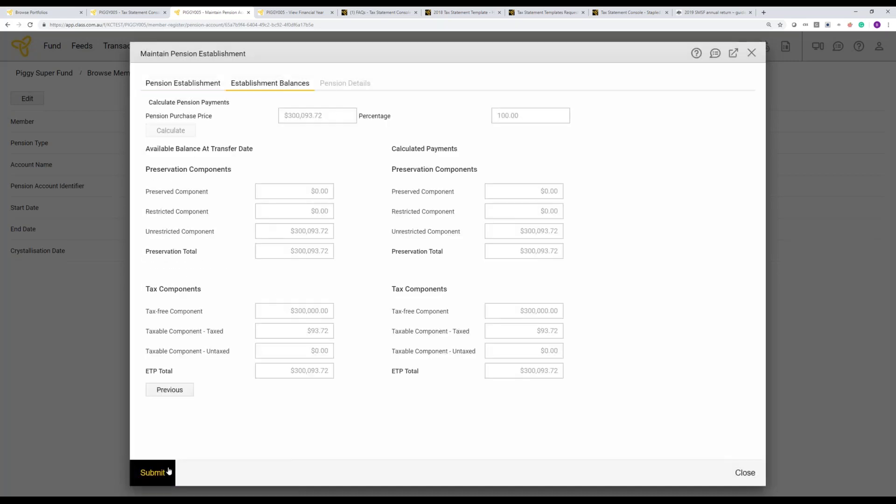
left_click(168, 471)
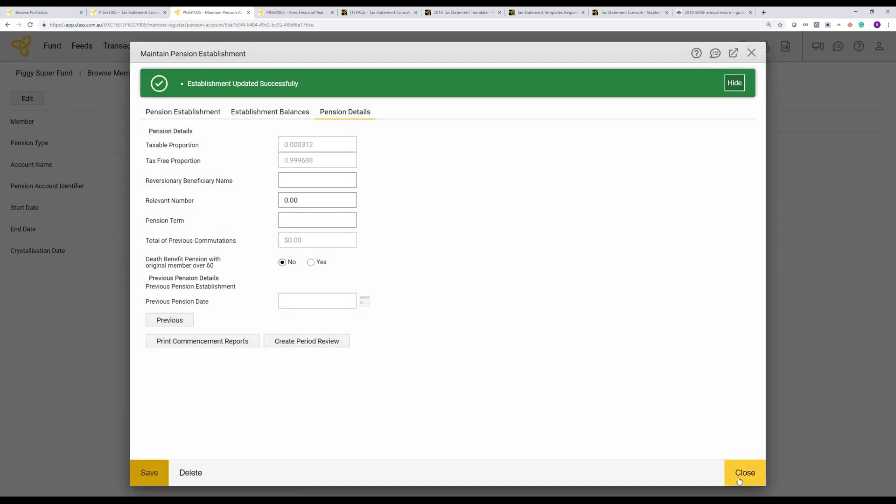
left_click(739, 481)
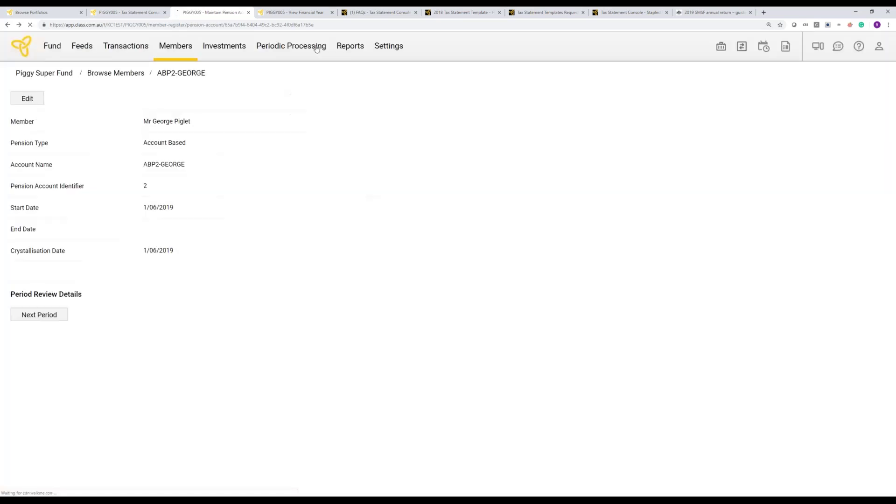
- Open the period updates of the 2018-19 financial year
left_click(316, 49)
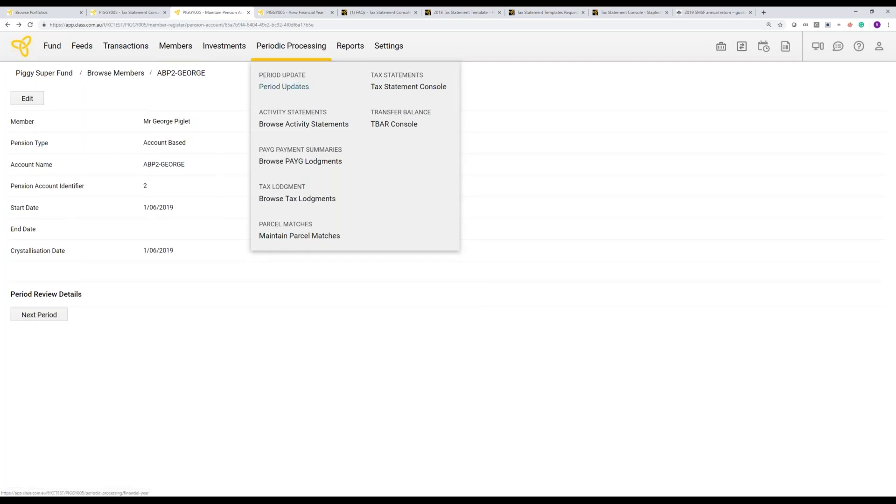
left_click(280, 87)
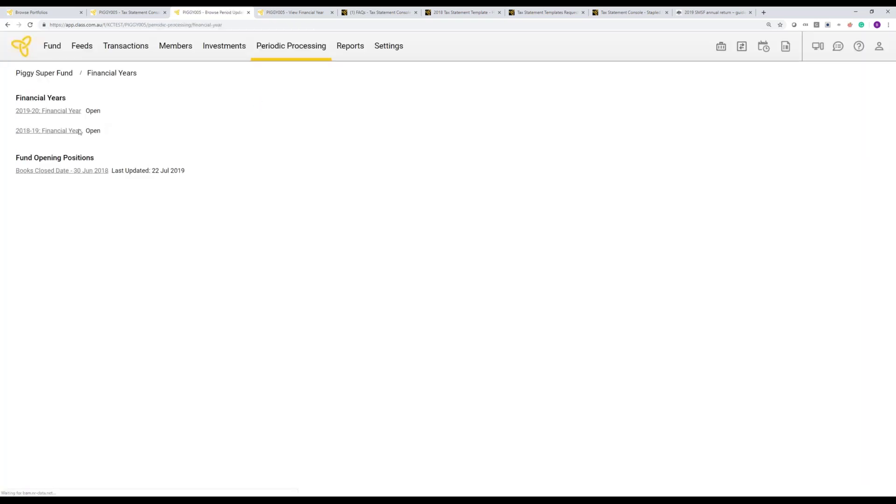
left_click(79, 132)
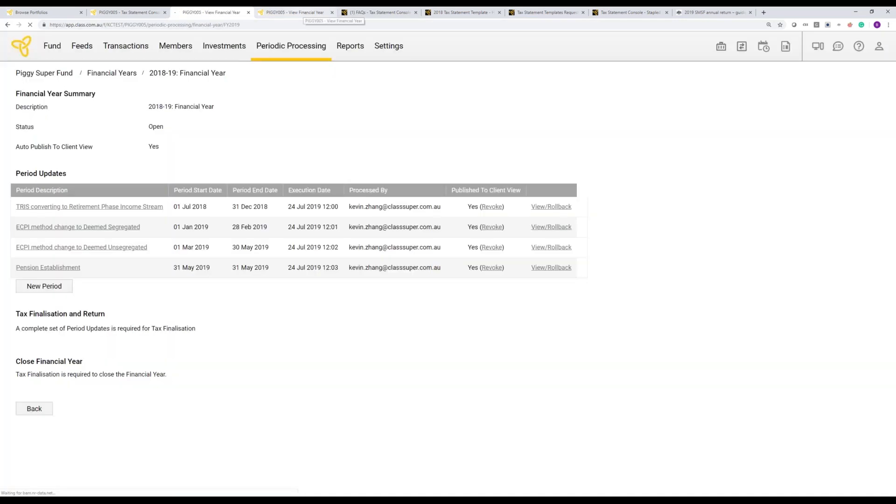
- Open the fund's Exceptions Report in a separate browser tab and close the outdated duplicate financial year tab
left_click(321, 46)
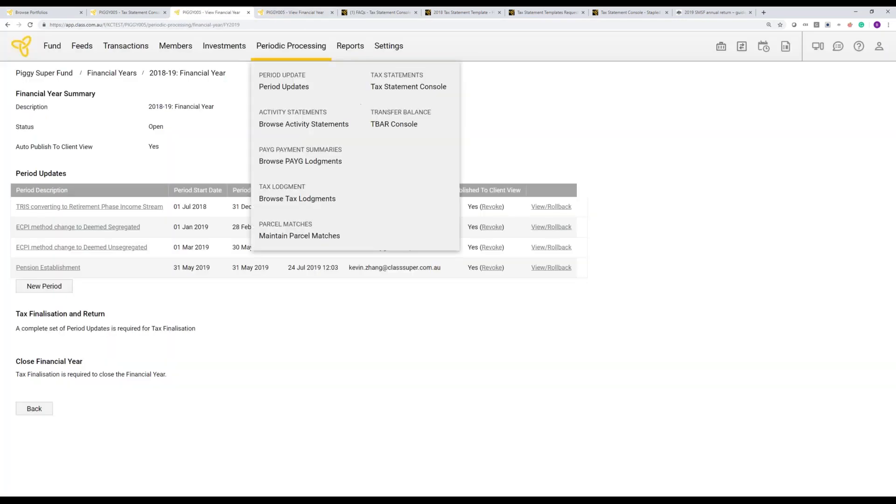
mouse_move(349, 55)
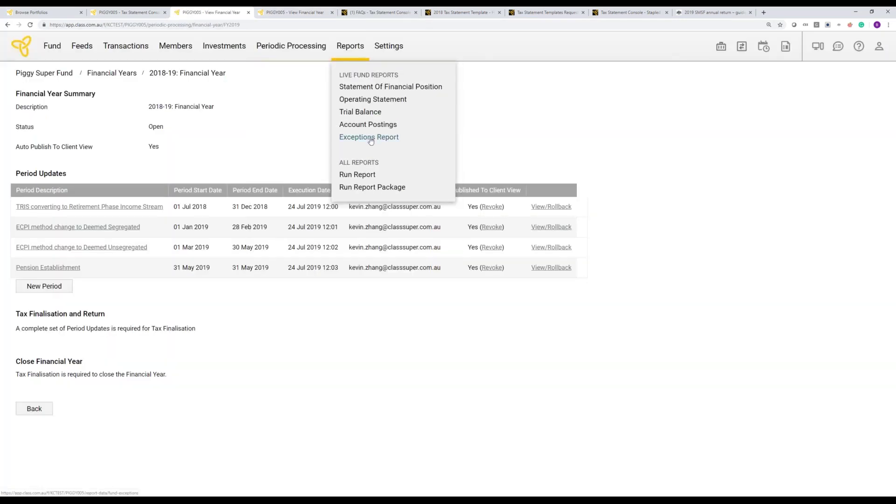
right_click(371, 140)
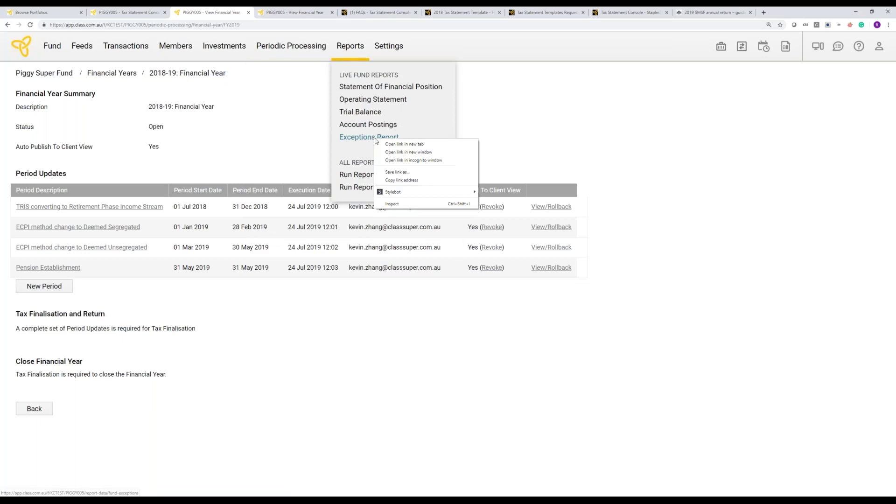
left_click(403, 144)
left_click(320, 13)
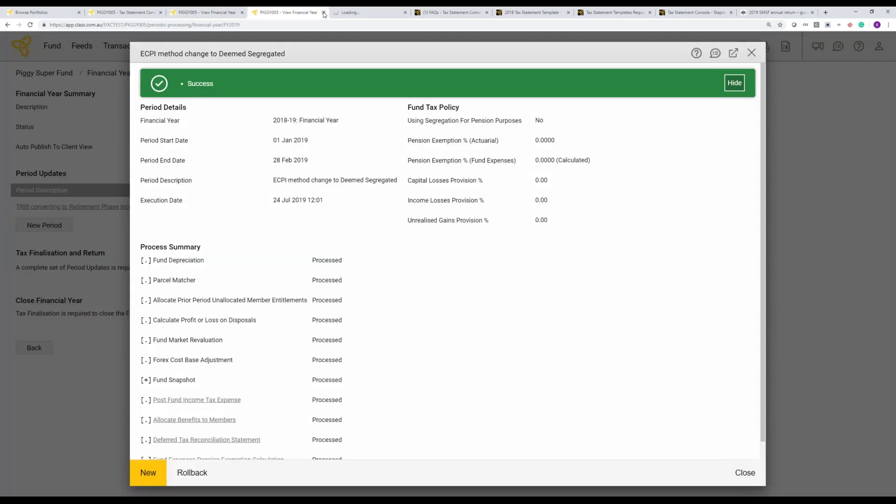
left_click(323, 12)
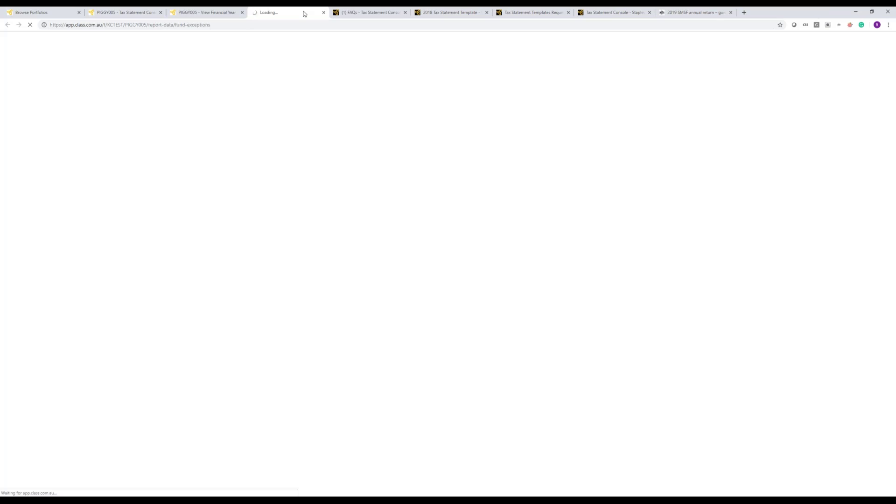
- Process the final 2018-19 period update ending 30/06/2019, check the 2018-19 Exceptions Report, and close the completed update
left_click(214, 13)
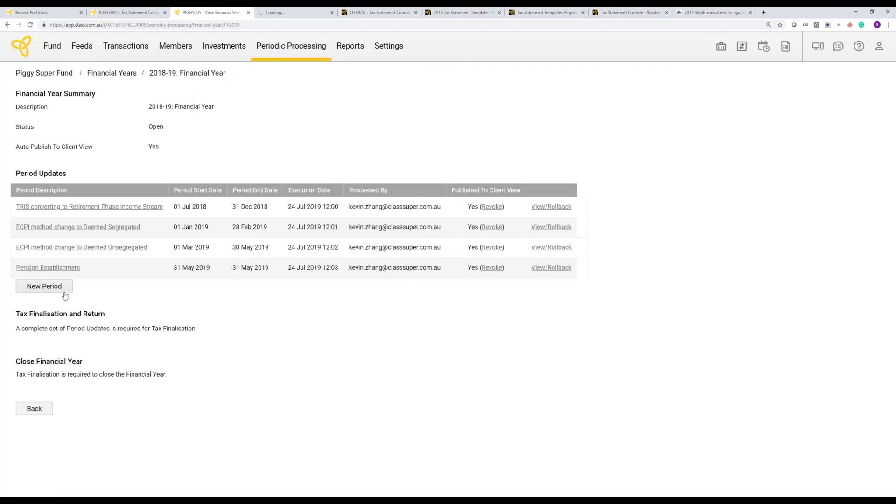
left_click(44, 286)
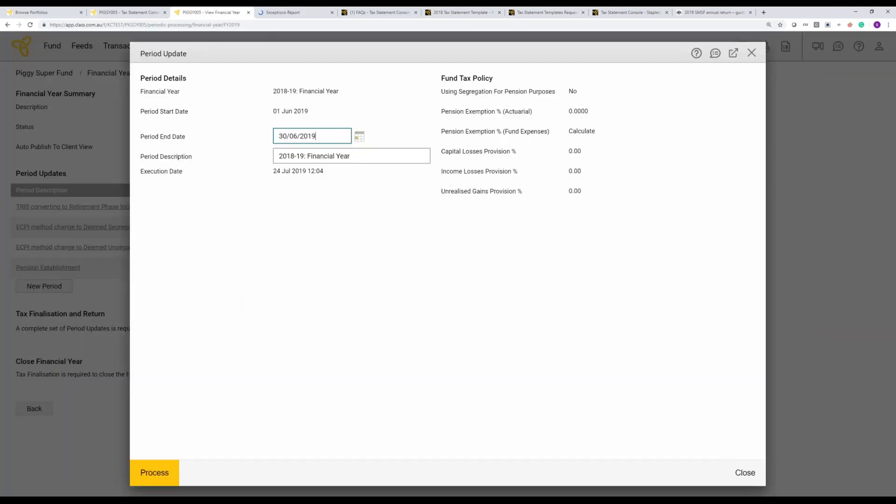
key("ctrl+Tab")
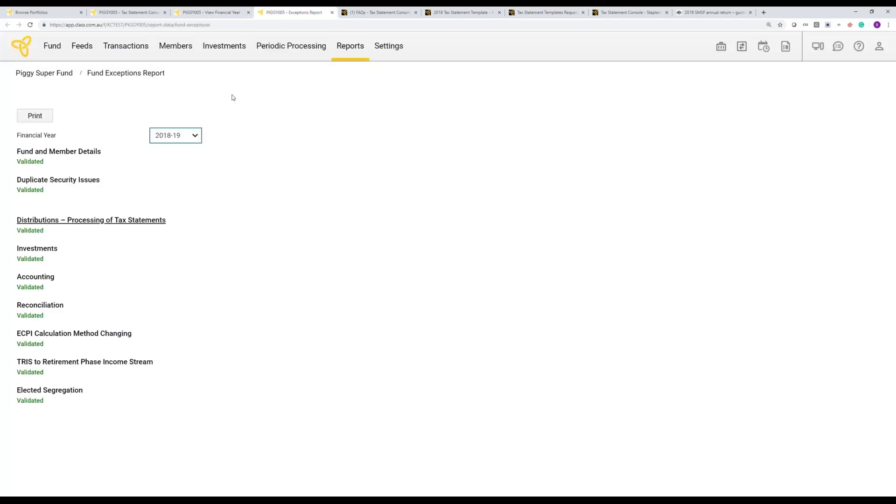
left_click(222, 10)
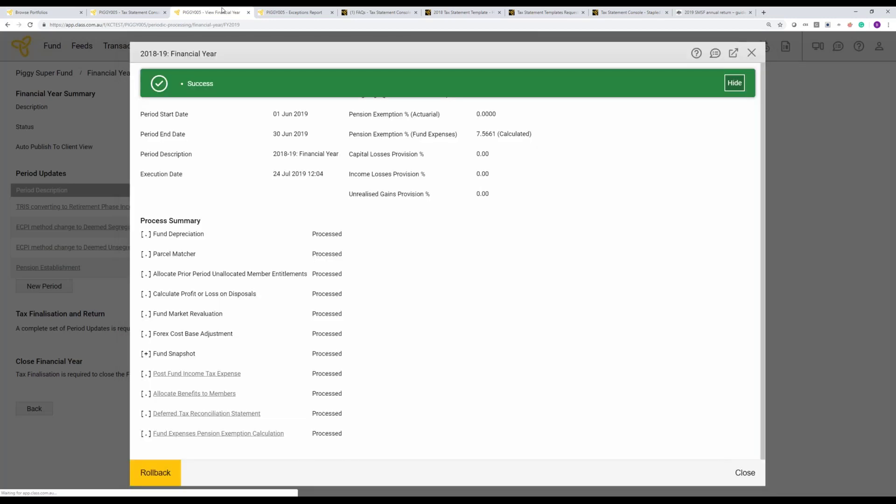
left_click(740, 473)
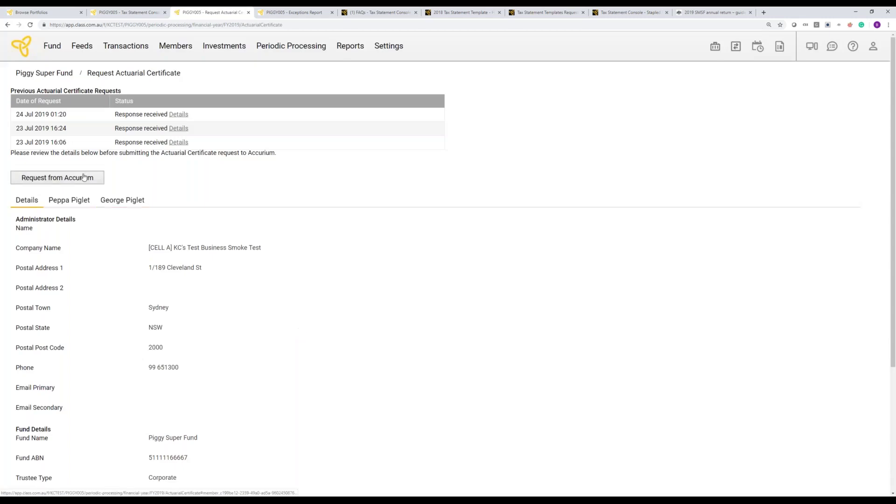
- Request the fund's actuarial certificate from Accurium and open the request on the Accurium website
left_click(84, 177)
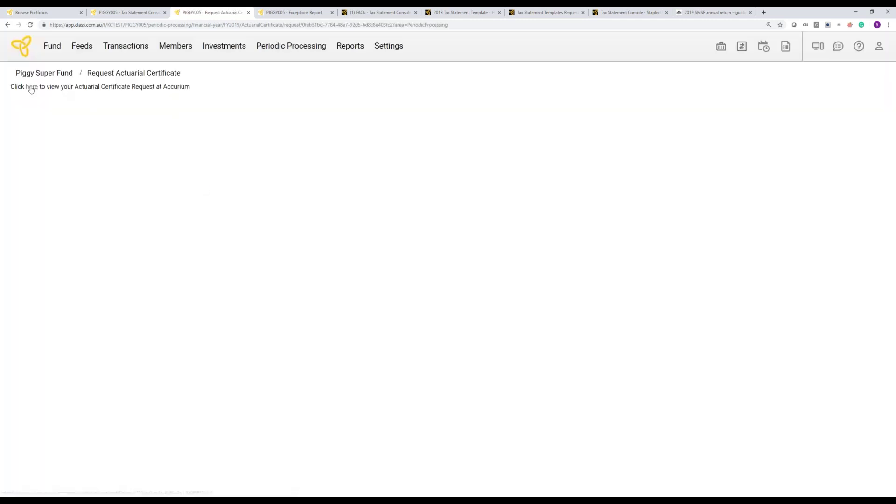
left_click(32, 88)
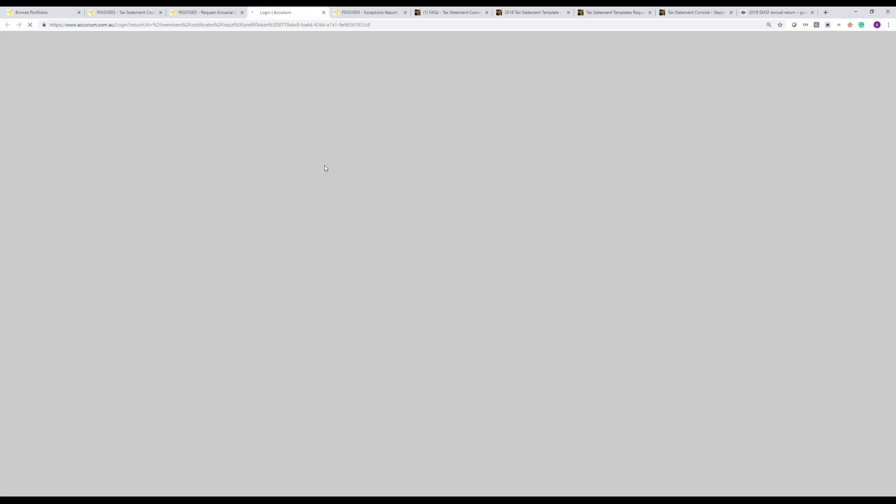
- Log in to the Accurium website and dismiss the notice about recent changes to the actuarial certificate form
key("Return")
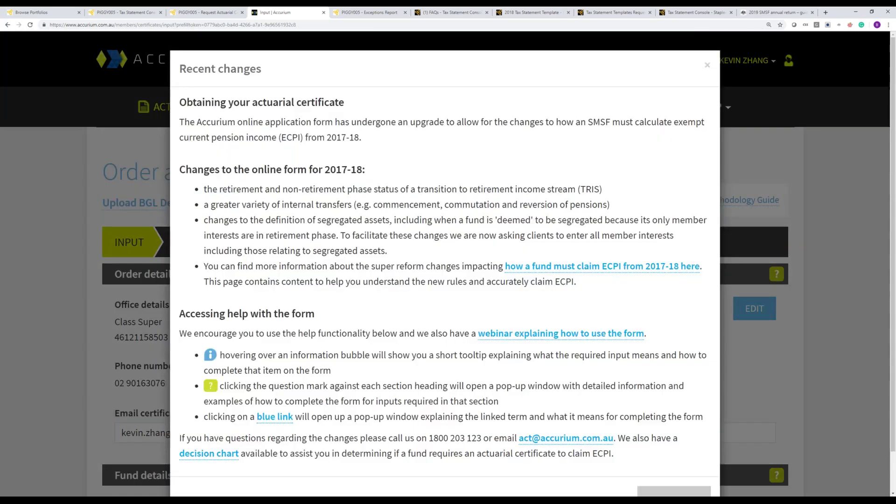
scroll(670, 464, "down", 2)
left_click(672, 432)
- Check the prefilled 2018/19 certificate input form, submit it to the Segregation stage, and review the illustration of fund liabilities for 2019
scroll(602, 416, "down", 15)
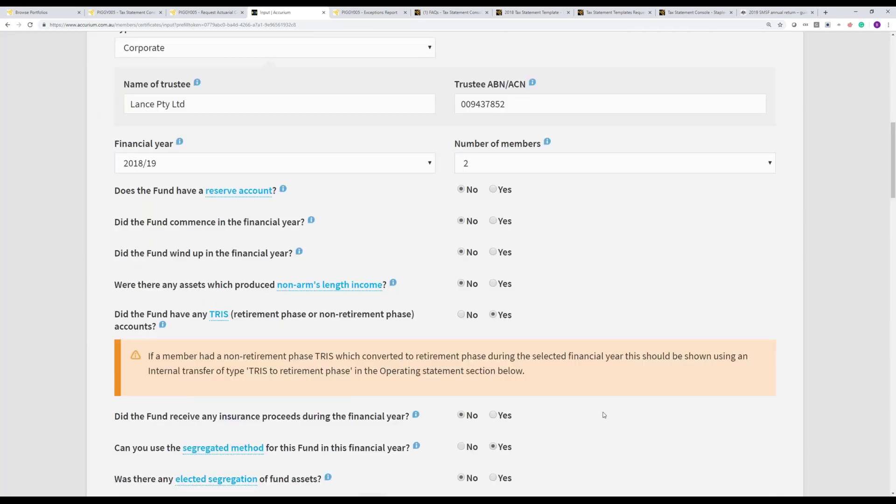
scroll(603, 415, "down", 20)
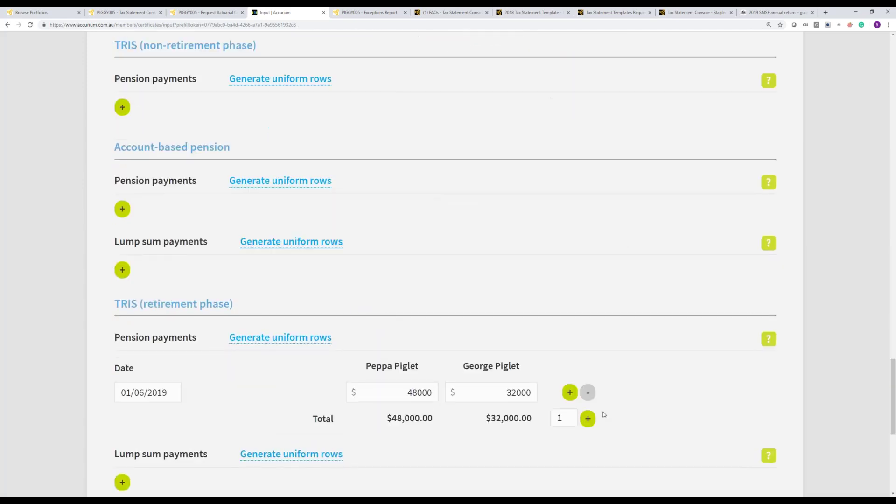
left_click(749, 403)
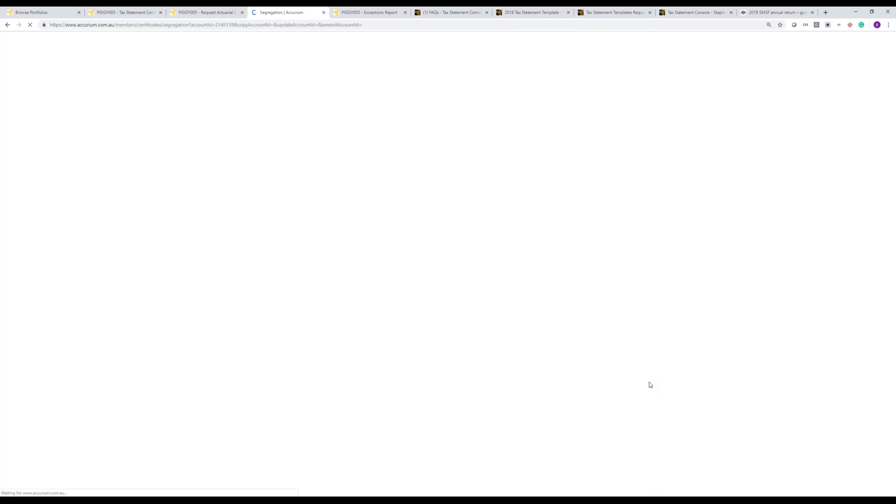
scroll(644, 366, "down", 2)
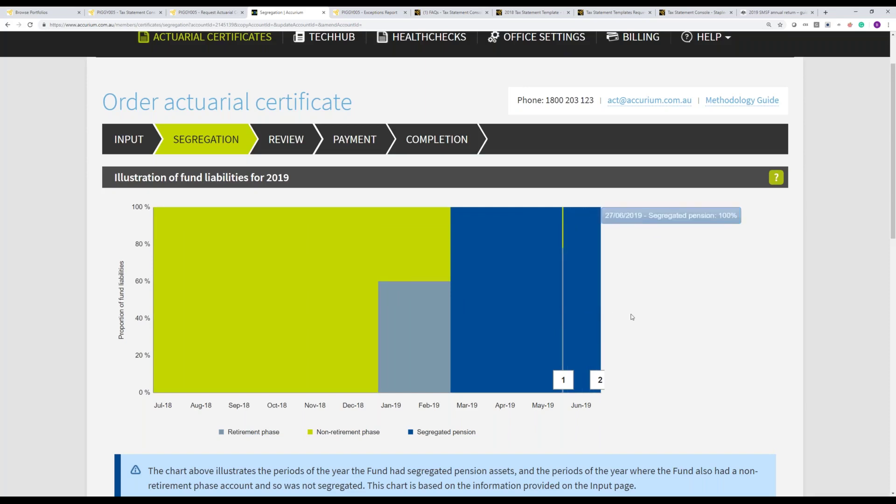
scroll(631, 315, "down", 2)
scroll(631, 315, "up", 2)
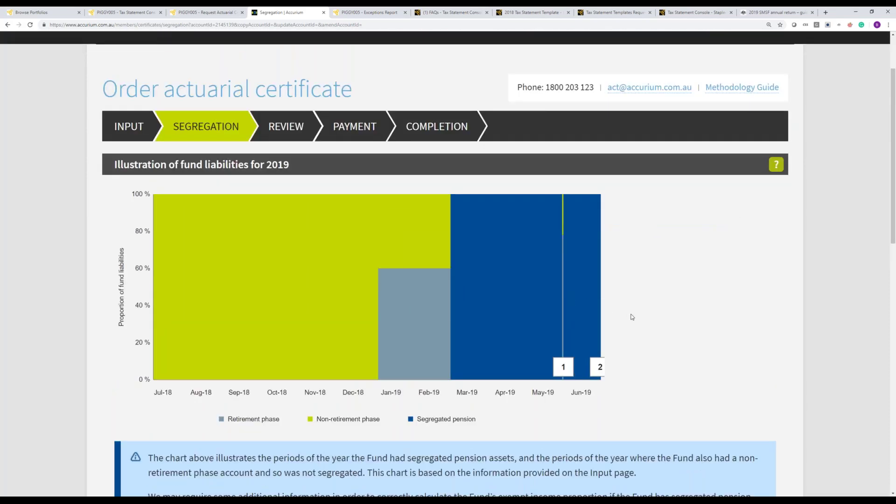